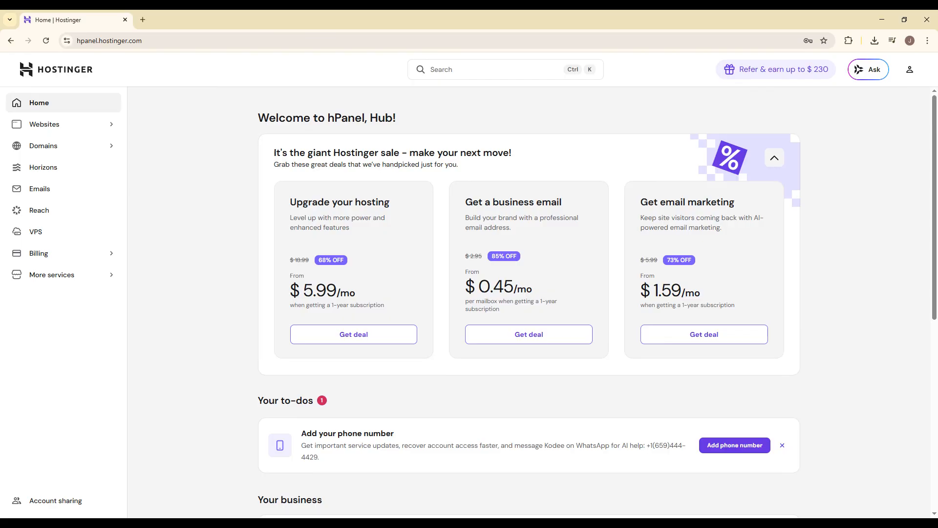
- Open the public_html folder of whitesmoke-kangaroo-650093.hostingersite.com in the website's File Manager
click(83, 126)
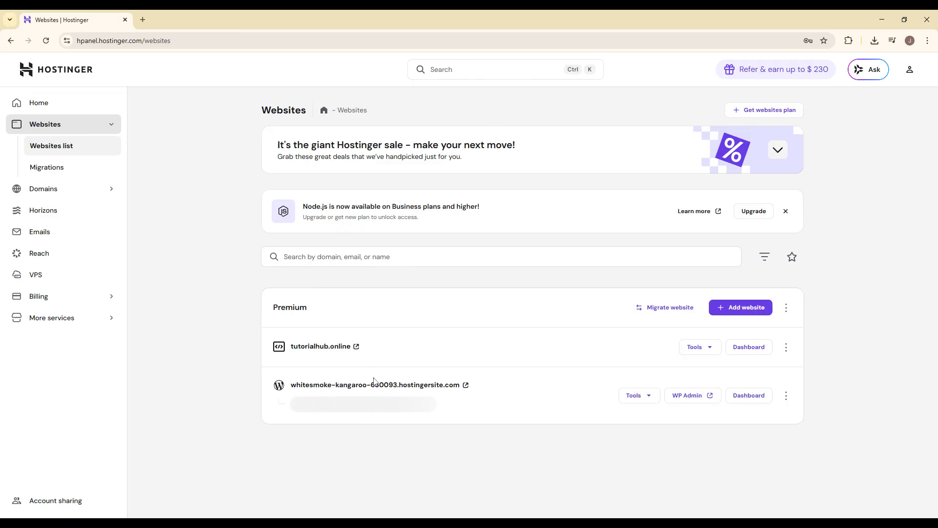
click(748, 395)
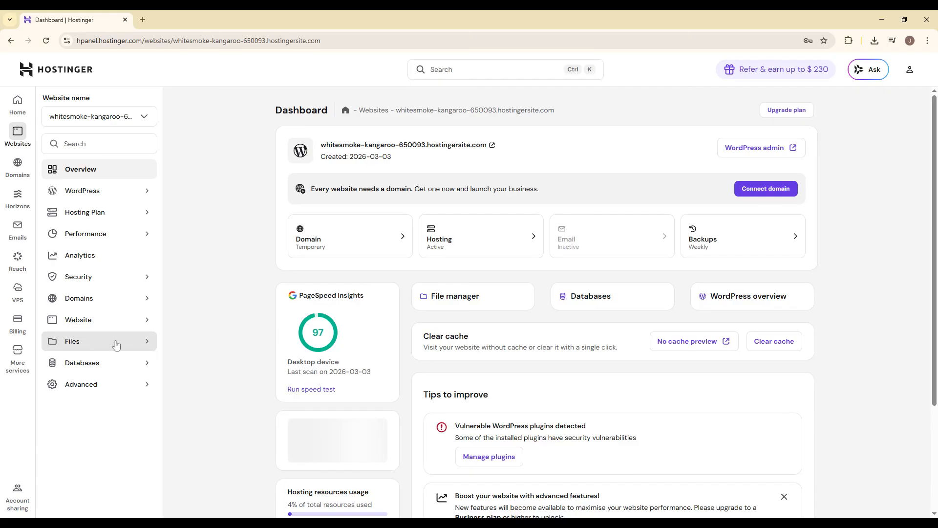
click(86, 342)
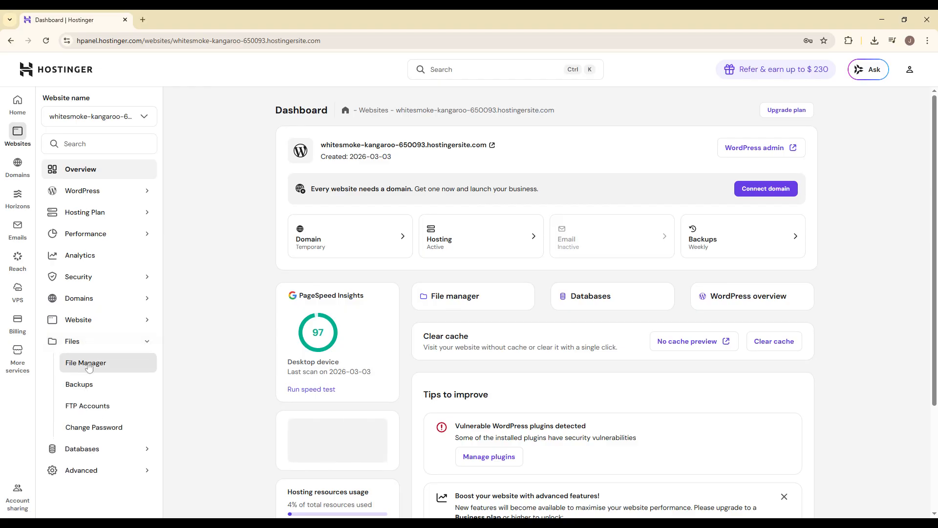
click(85, 362)
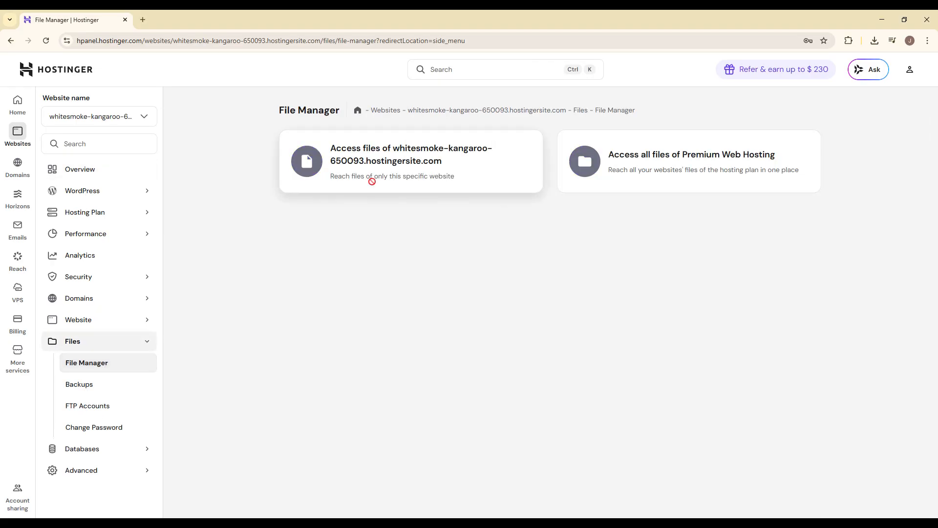
click(370, 181)
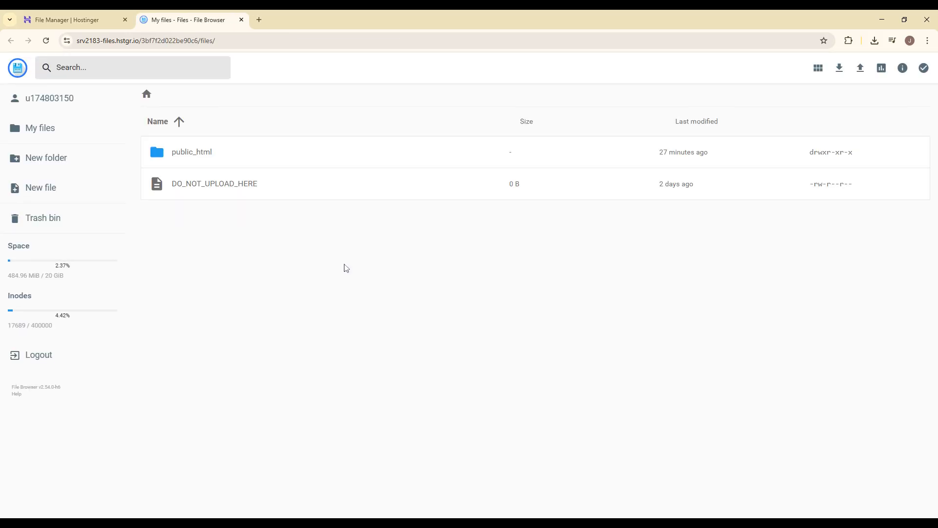
click(217, 153)
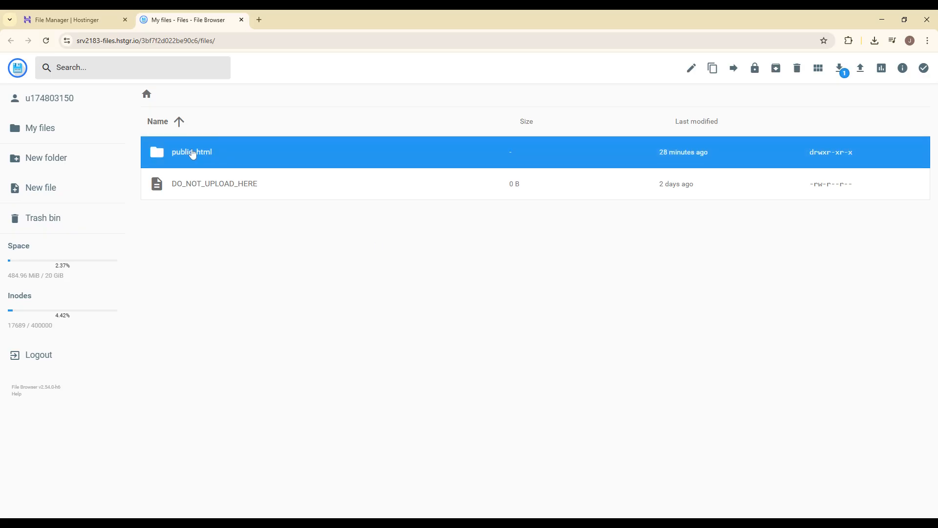
click(226, 154)
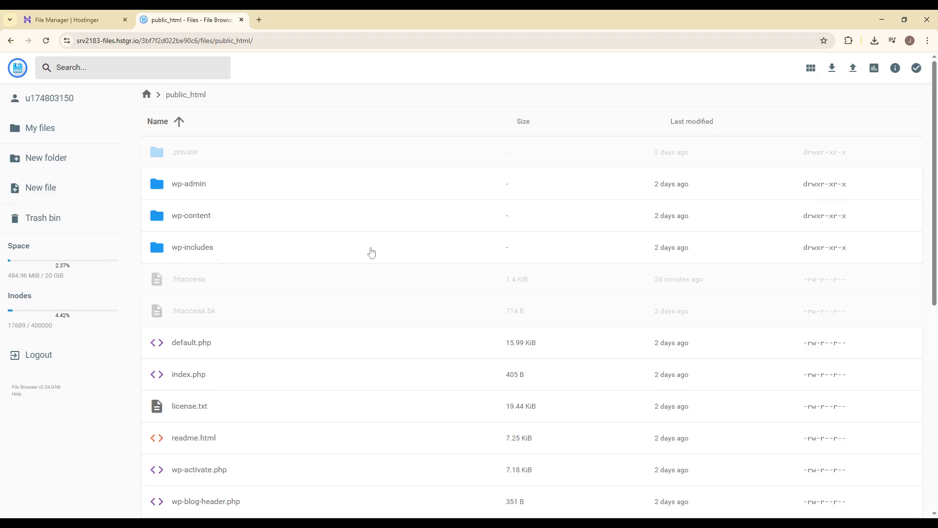
click(853, 68)
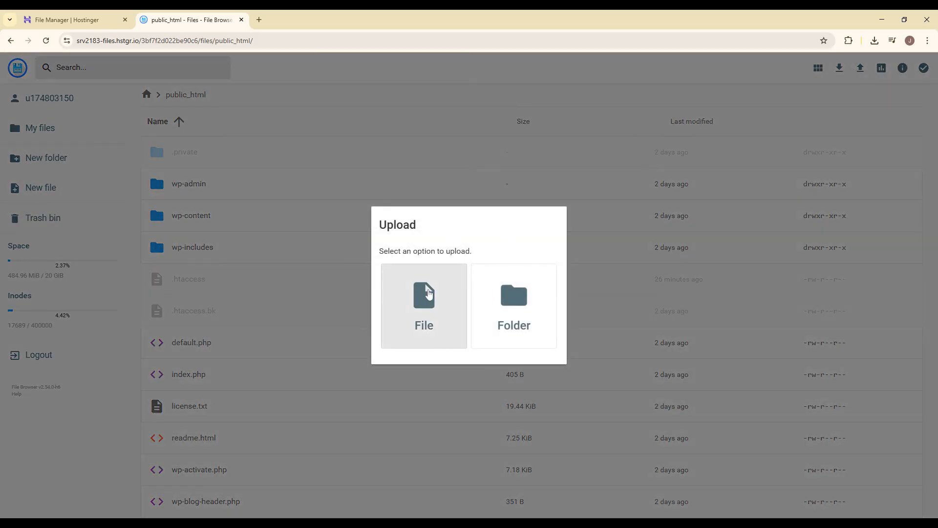
click(429, 293)
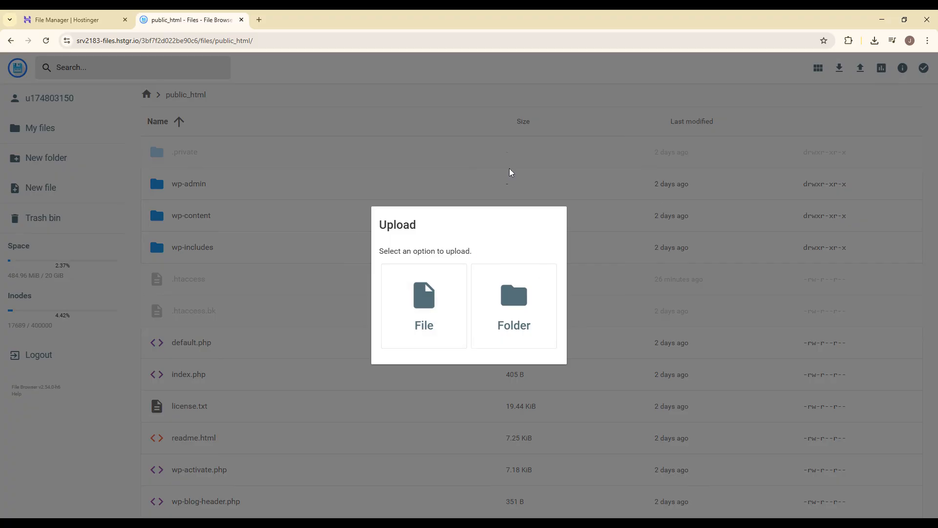
click(435, 157)
- Look through all the WordPress folders and files in public_html, down to xmlrpc.php
scroll(361, 222, down, 2)
scroll(361, 221, down, 6)
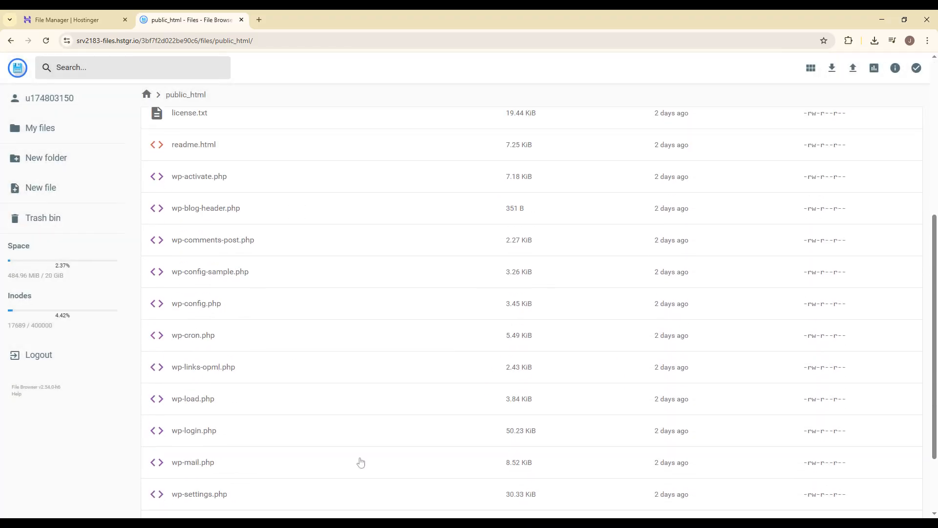
scroll(244, 215, up, 4)
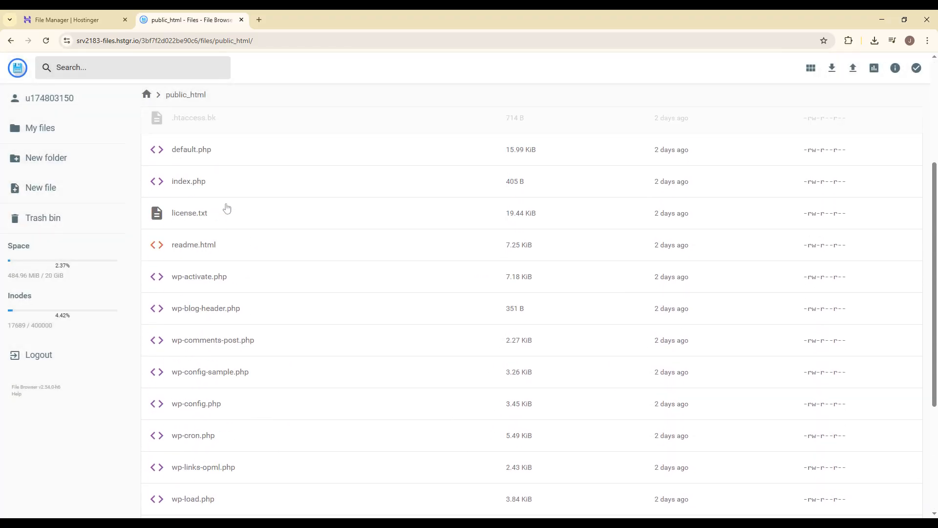
scroll(281, 294, down, 4)
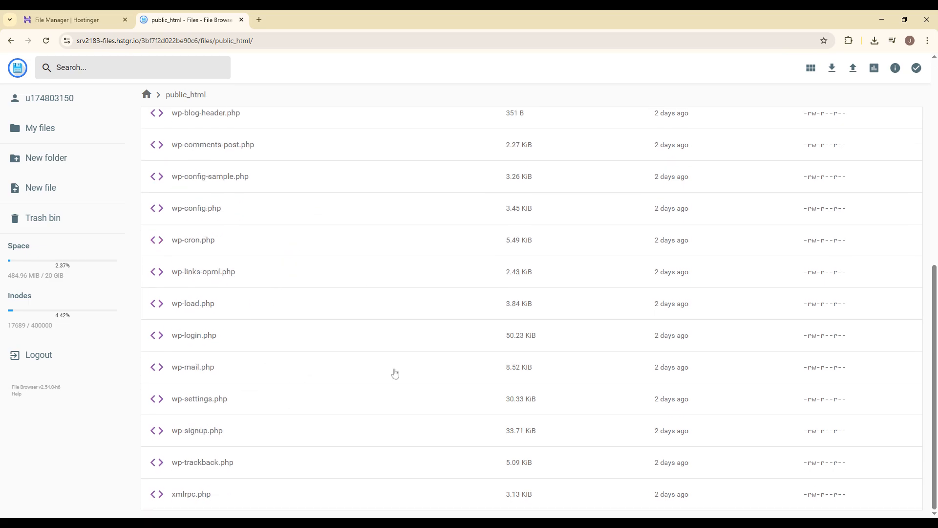
scroll(281, 366, up, 8)
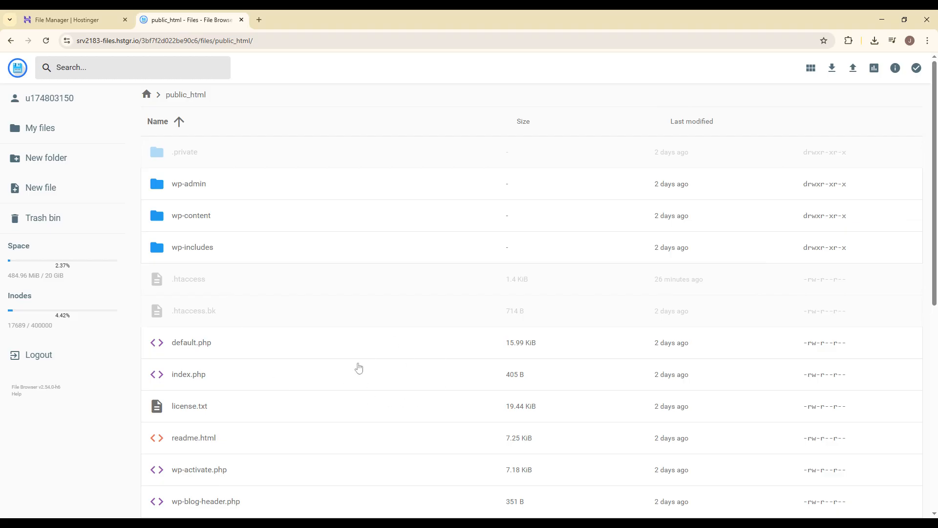
scroll(359, 369, down, 8)
scroll(356, 475, up, 8)
- Open the website's phpMyAdmin page in hPanel and check the MySQL database names in the list of current databases
click(62, 20)
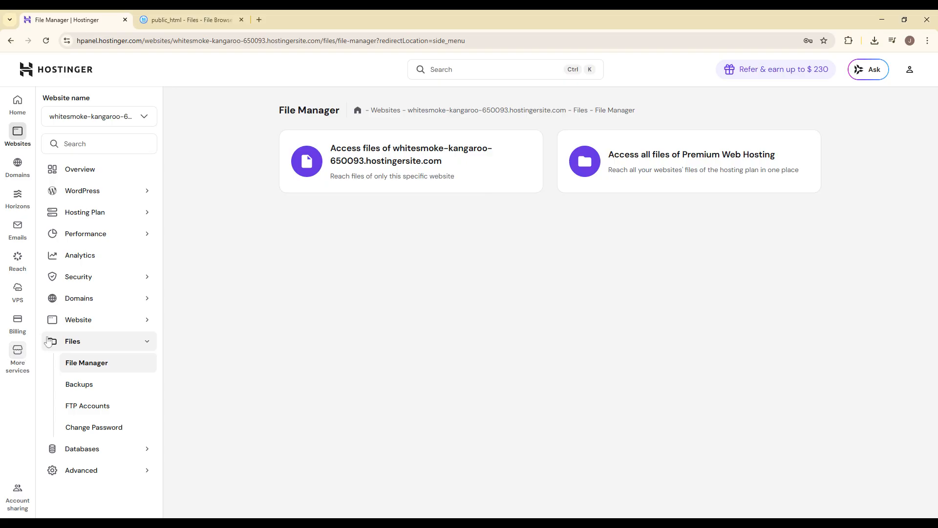
click(80, 452)
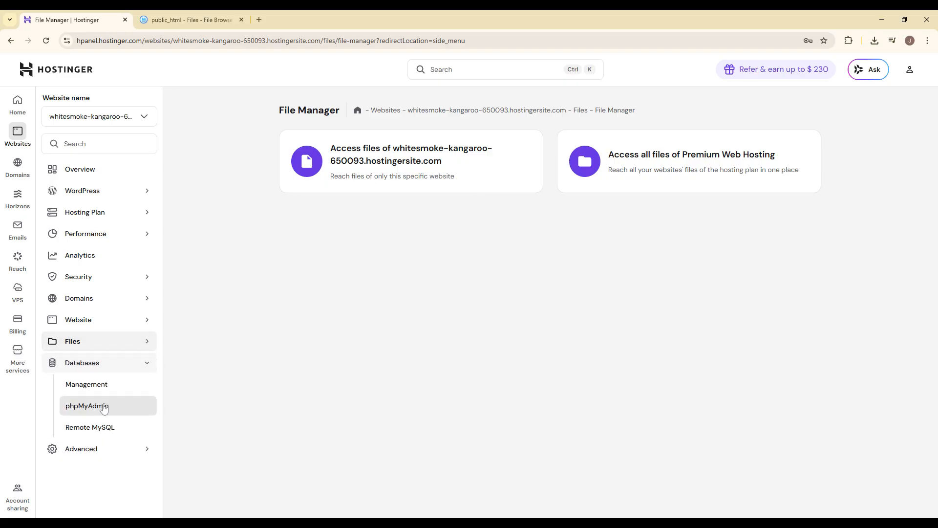
click(103, 406)
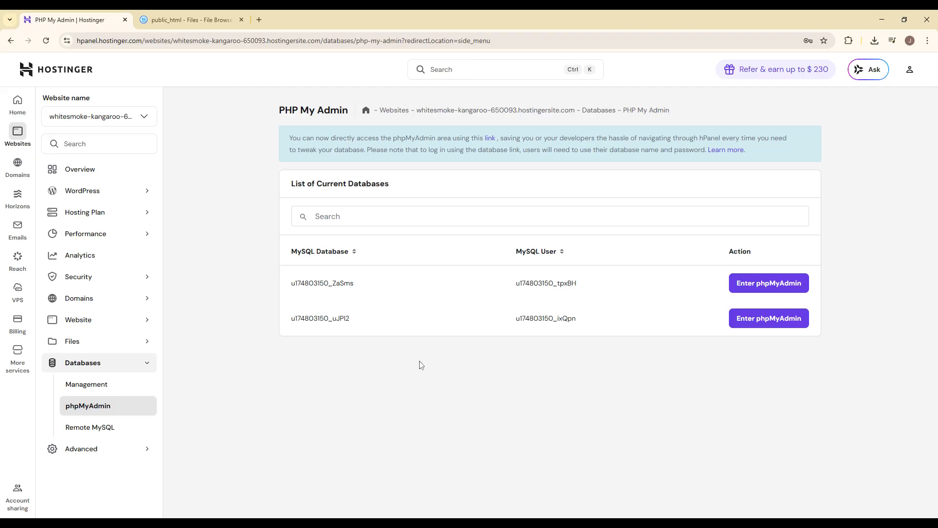
drag(291, 278, 511, 276)
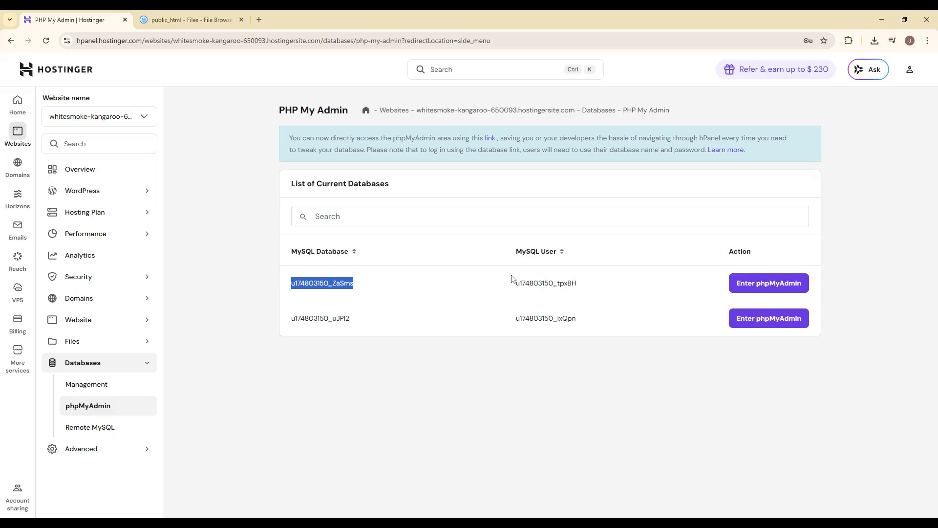
drag(294, 315, 393, 316)
click(361, 376)
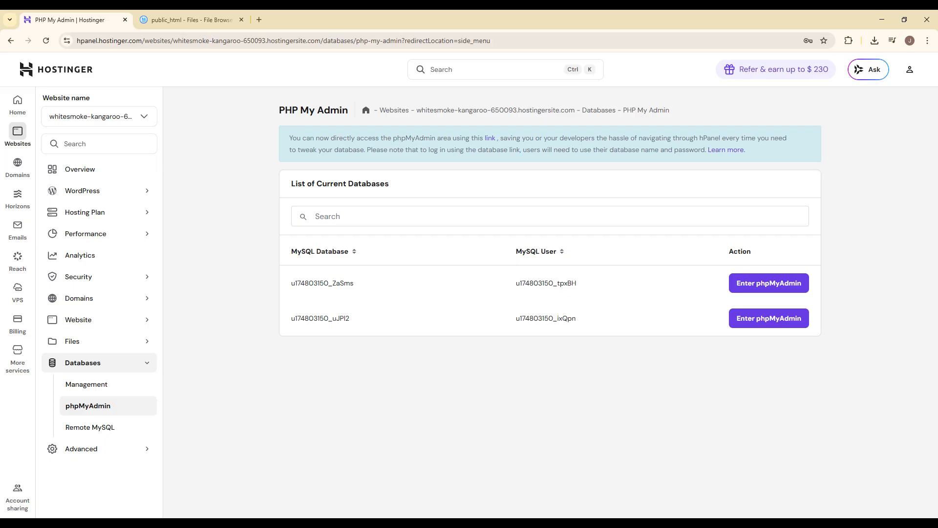
- Return to the public_html files and open wp-config.php for editing
click(198, 15)
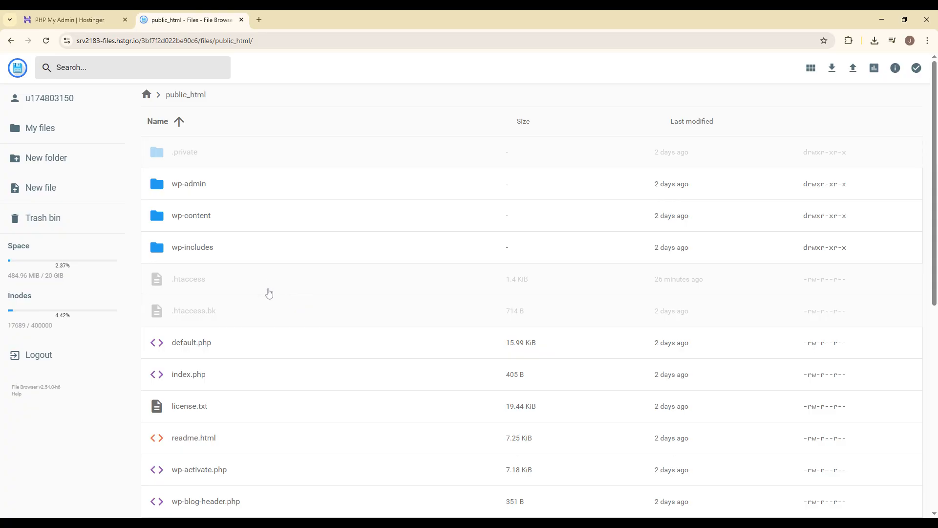
scroll(265, 303, down, 4)
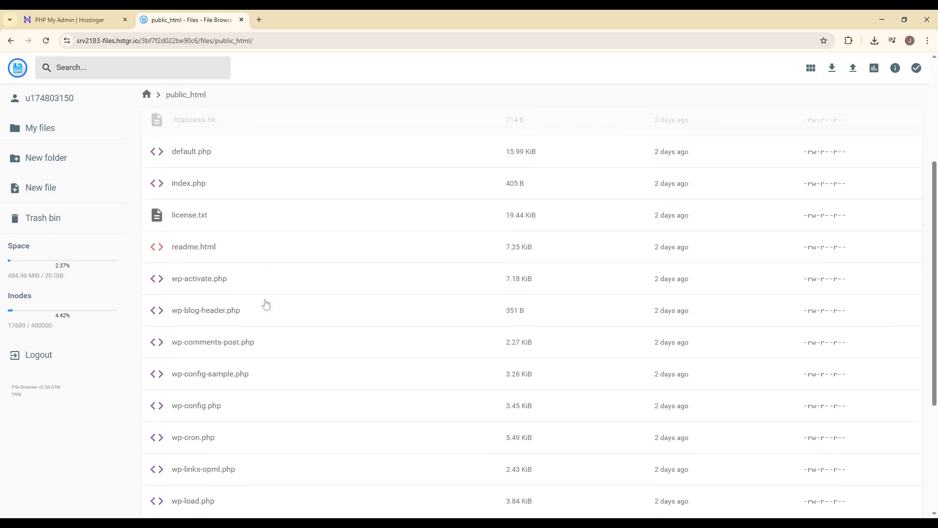
double_click(217, 397)
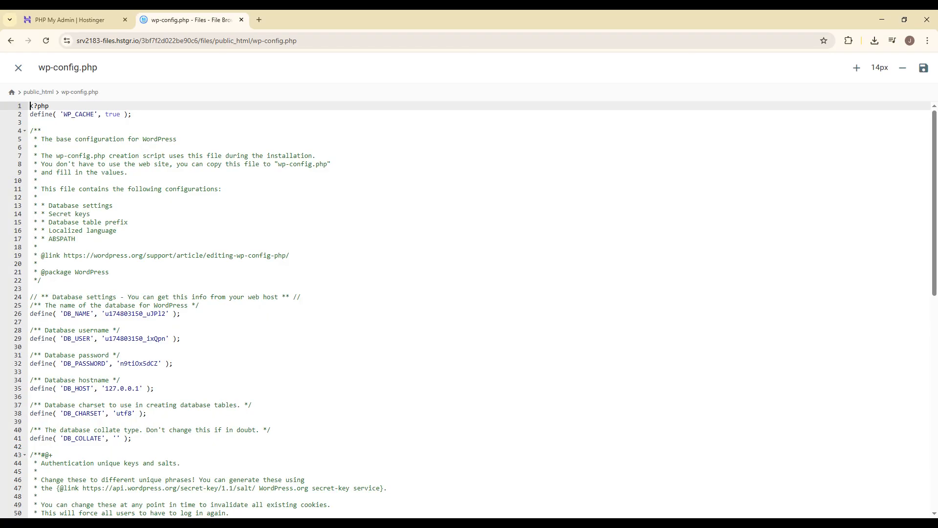
- Select the database settings block from the "Database settings" comment through the DB_COLLATE line, and save wp-config.php
scroll(469, 308, down, 3)
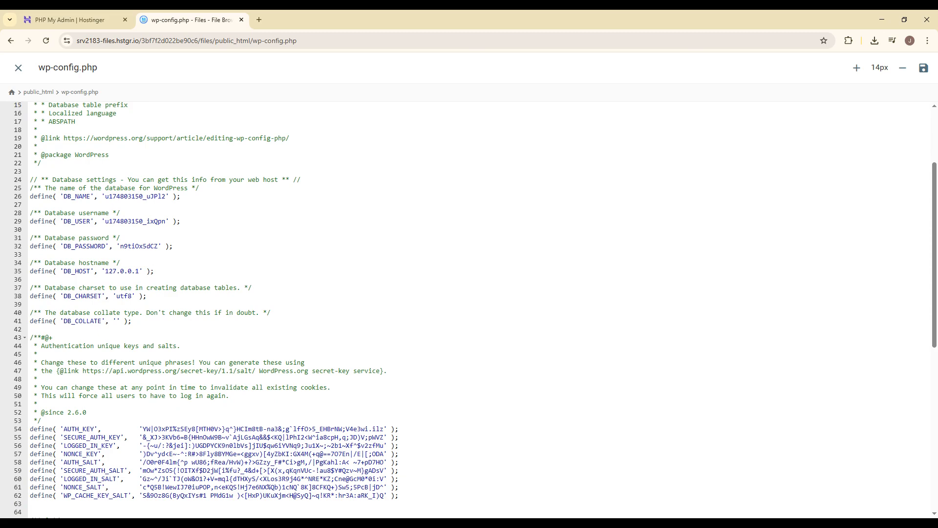
key(shift+Down)
key(shift+Down)
key(shift+Down)
key(shift+Down)
key(shift+Down)
key(shift+Down)
key(shift+Down)
key(shift+Down)
key(shift+Down)
key(shift+Down)
key(shift+Down)
key(shift+Down)
key(shift+Down)
key(shift+Down)
key(shift+Down)
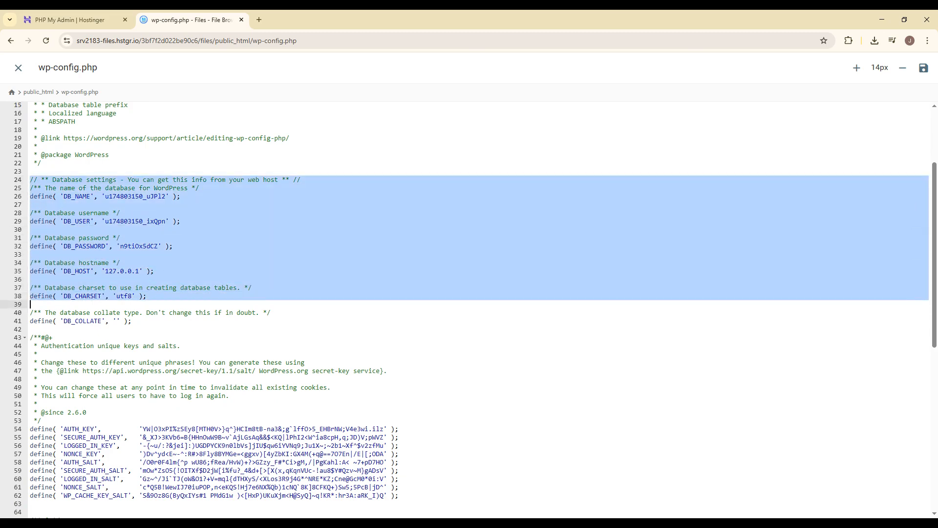
key(shift+Down)
key(shift+Down)
key(shift+Down)
key(shift+Down)
key(shift+Down)
key(shift+Up)
key(shift+Up)
key(shift+Left)
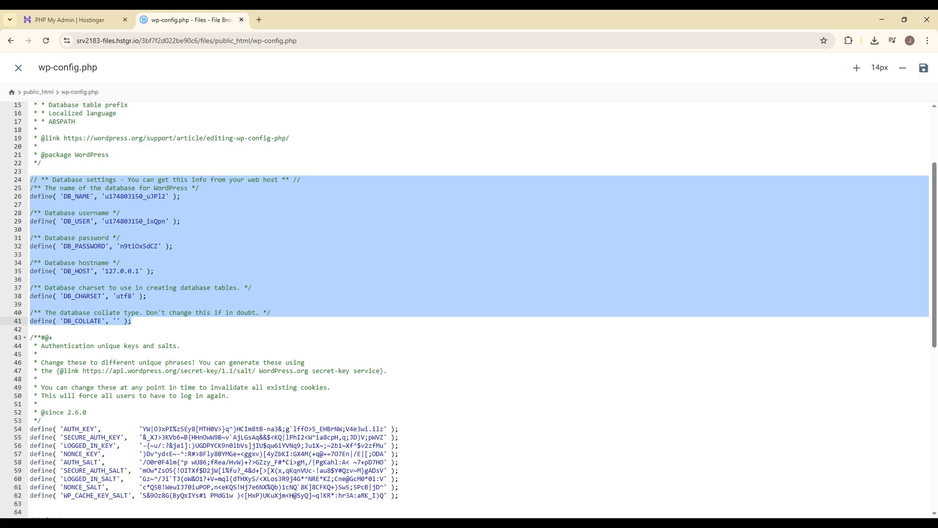
click(924, 68)
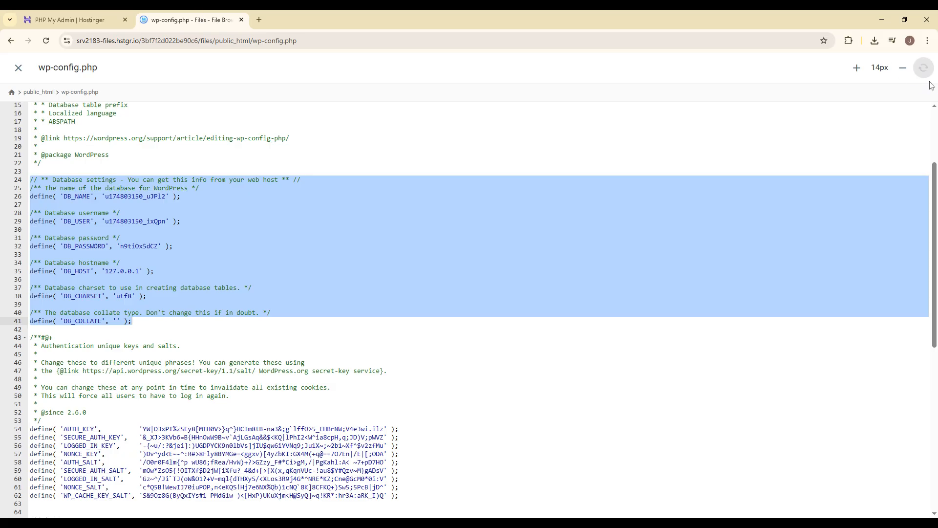
- Close the file browser and go back to the list of websites in hPanel
click(241, 19)
click(29, 72)
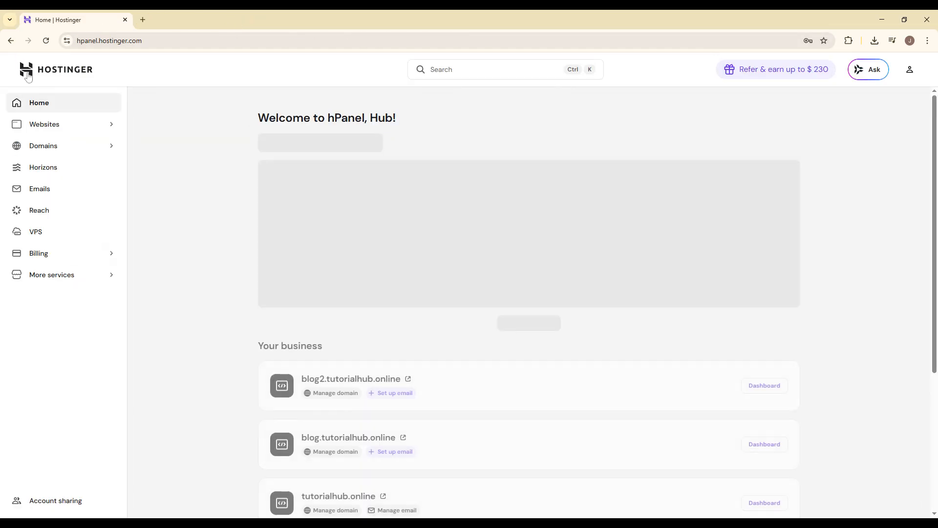
click(56, 126)
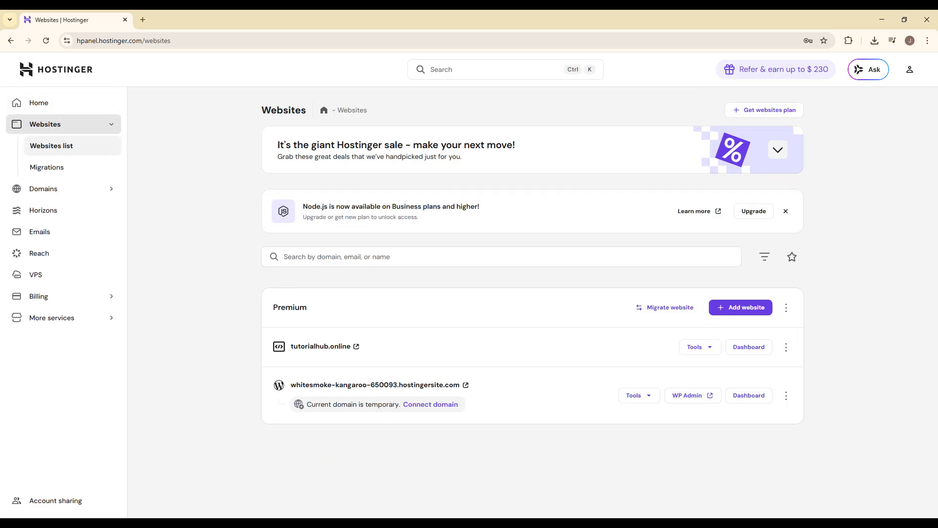
- Open whitesmoke-kangaroo-650093.hostingersite.com to check its homepage content, and return to the websites list
click(375, 385)
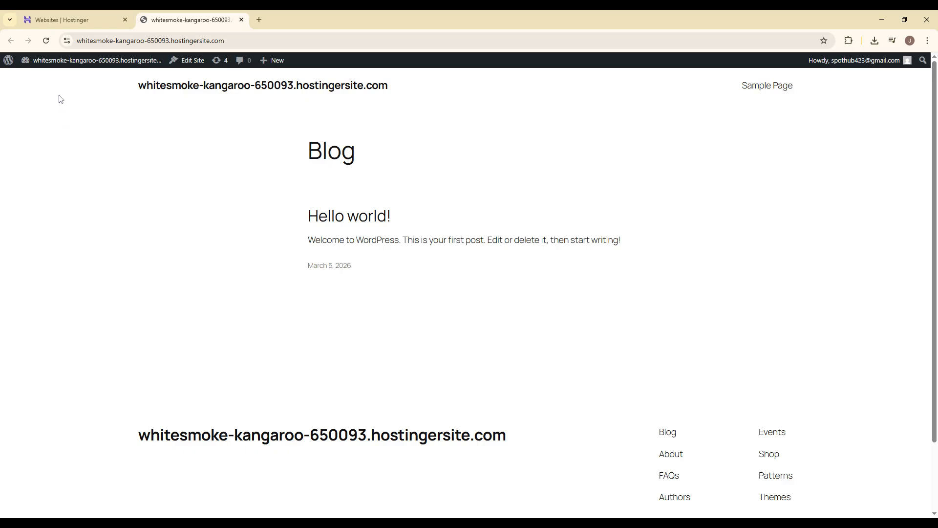
drag(60, 99, 656, 368)
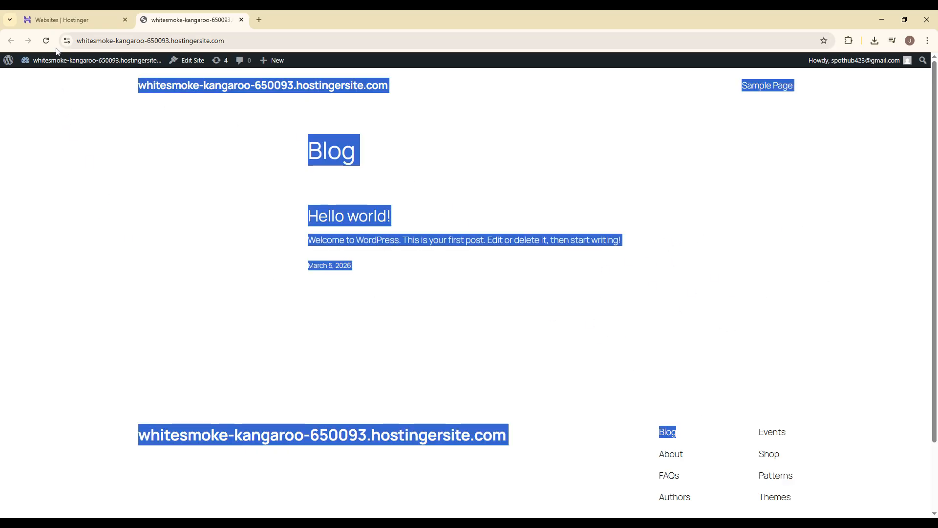
click(51, 18)
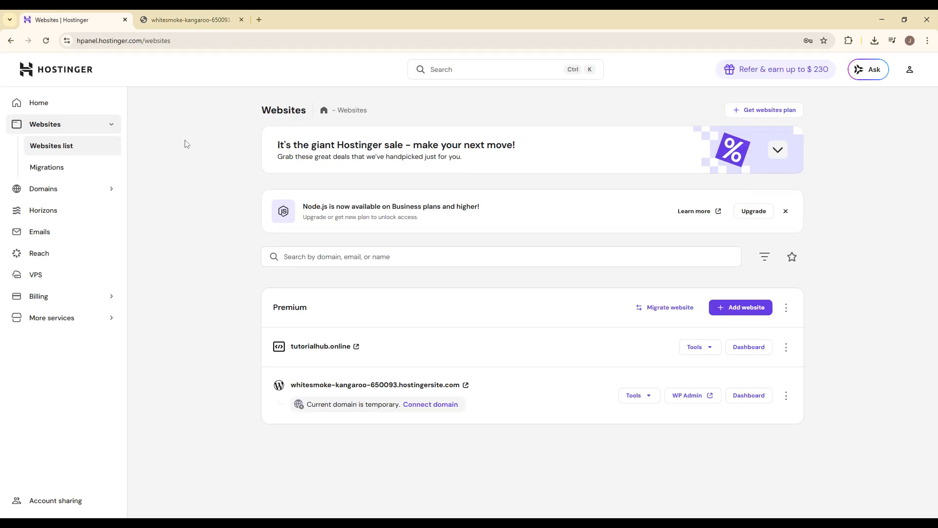